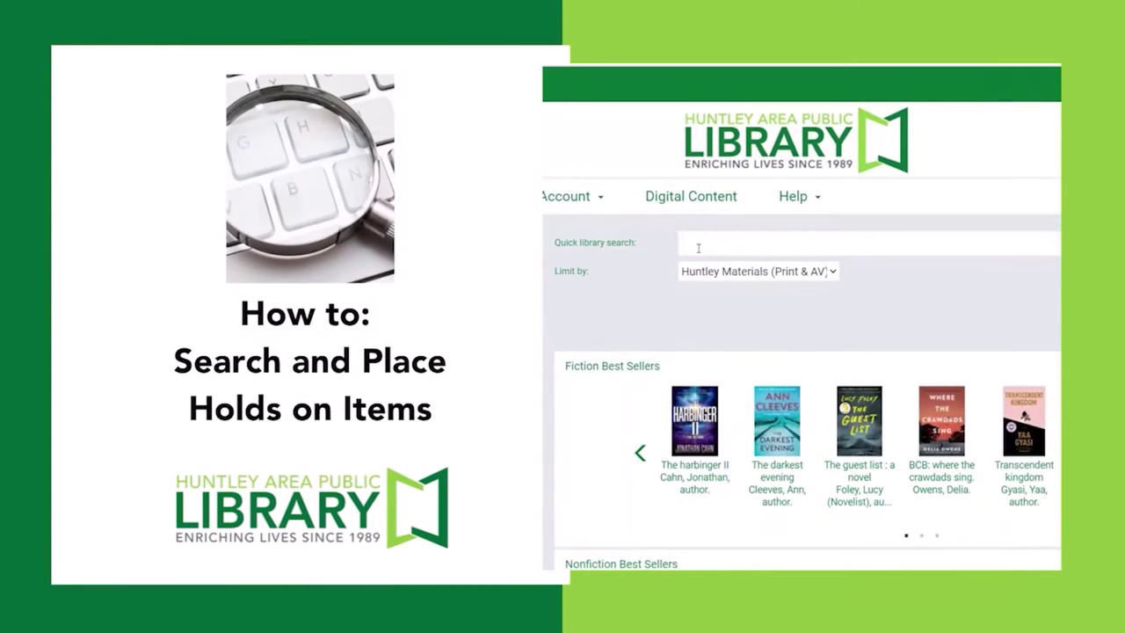
- Run a quick library catalog search that lists magazines such as Time and Real Simple
{"action": "left_click", "coordinate": [698, 247]}
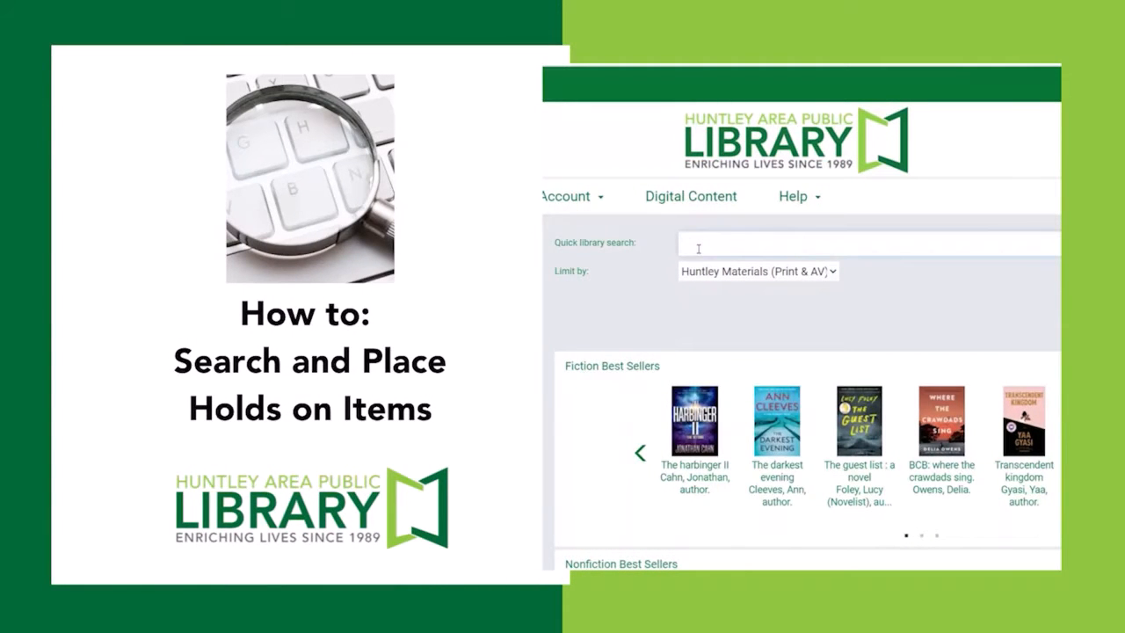
{"action": "type", "text": "Lions"}
{"action": "key", "text": "Return"}
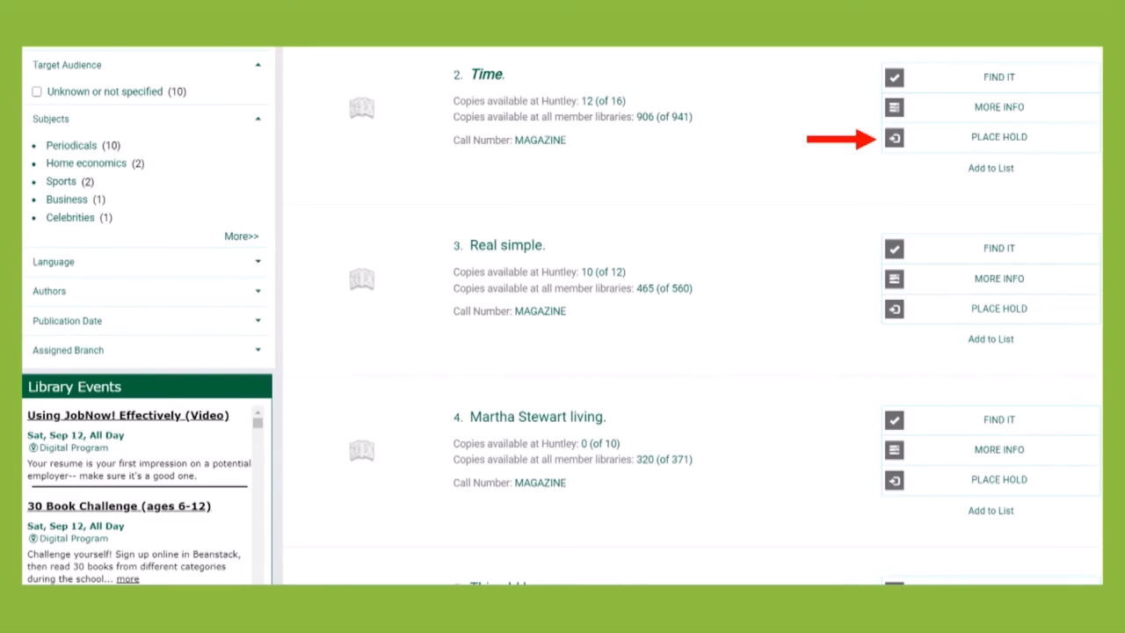
- Start a hold request on the Time magazine result to list its individual issues
{"action": "left_click", "coordinate": [892, 137]}
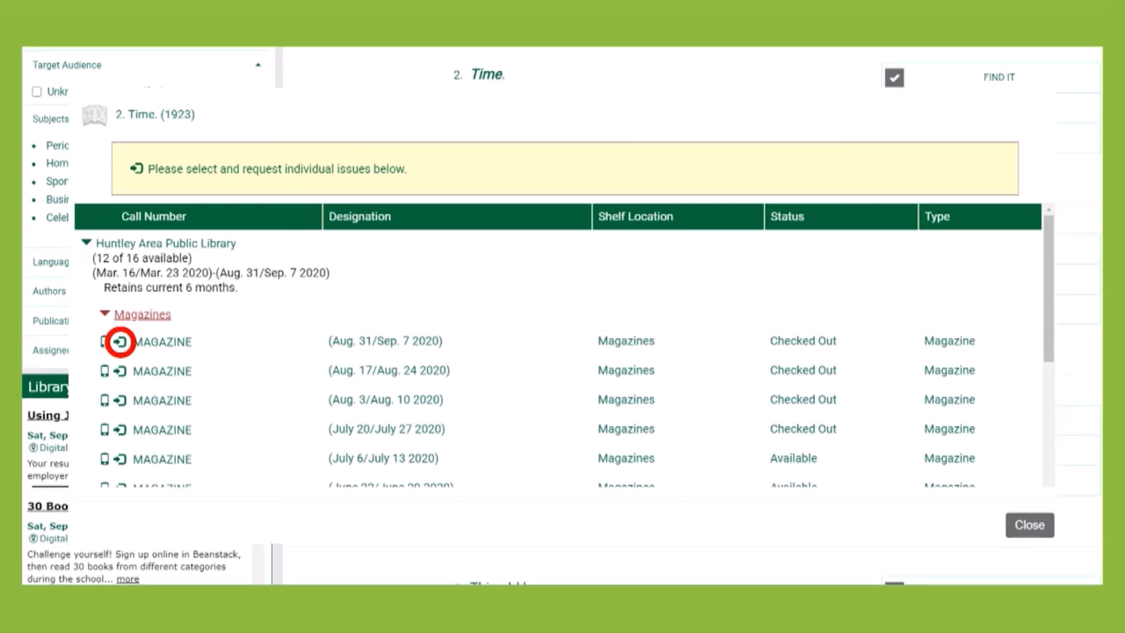